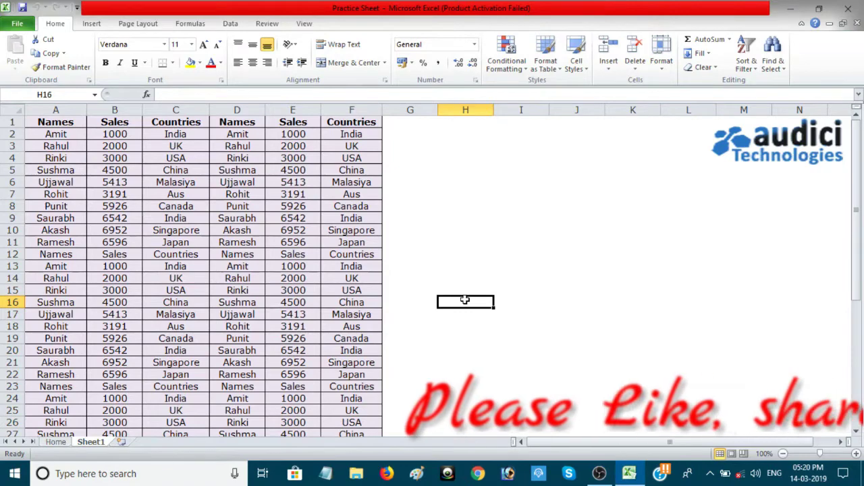
Switch to the Page Layout ribbon and select cell E9 inside the sales table.
left_click(144, 29)
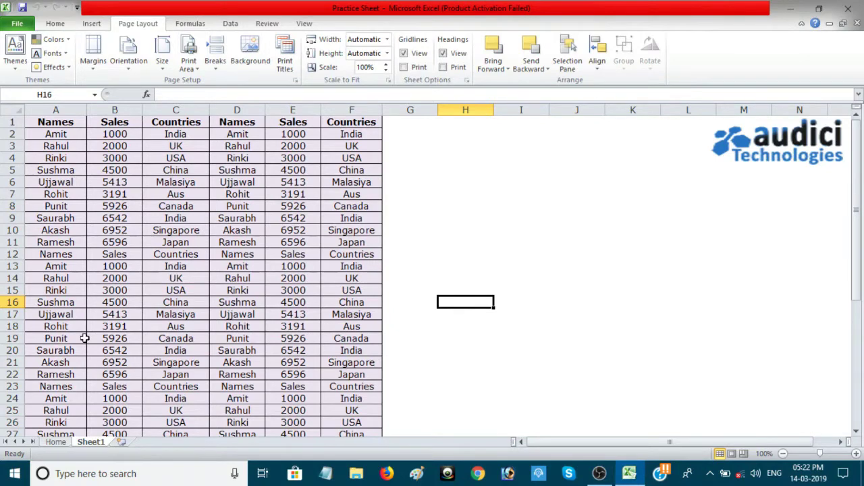
left_click(289, 214)
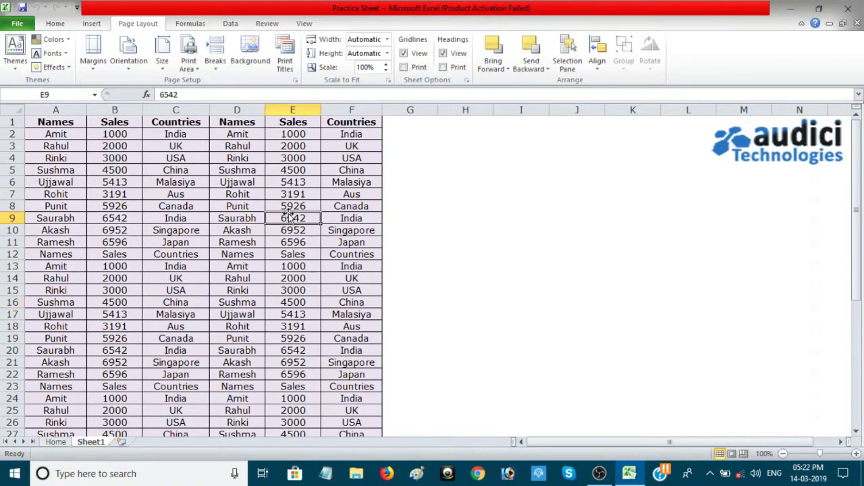
Apply the Angles theme from the Themes gallery to the workbook.
left_click(15, 53)
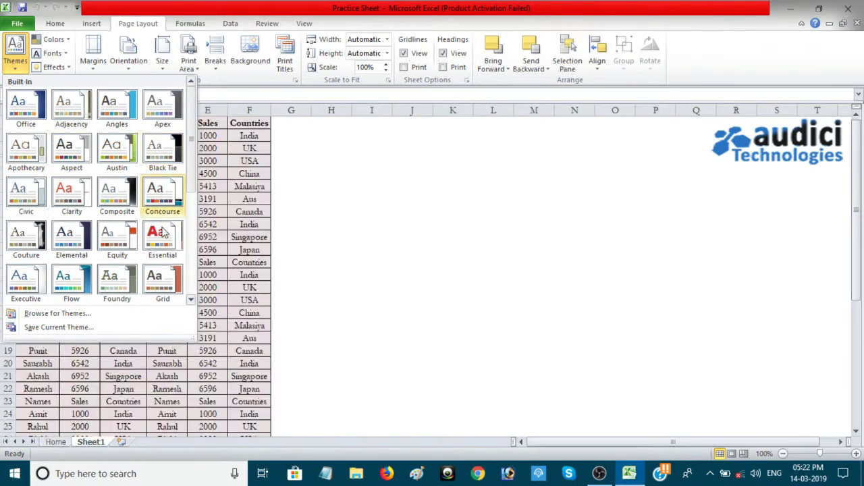
left_click(124, 108)
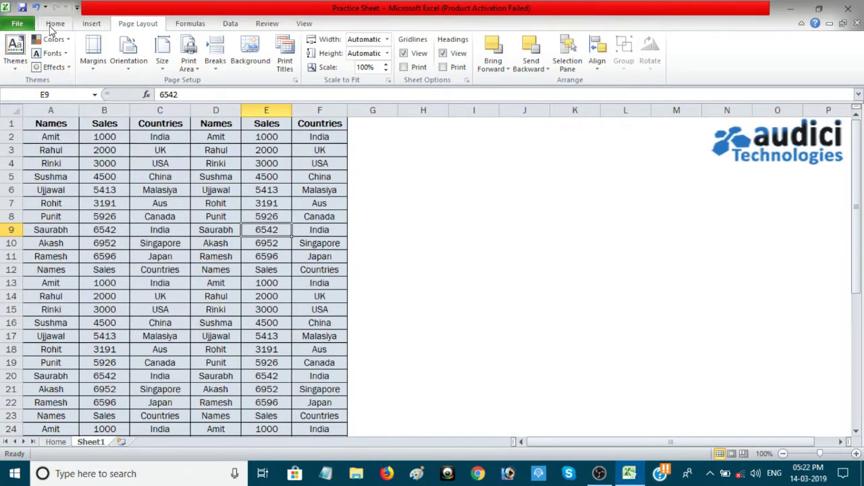
left_click(67, 40)
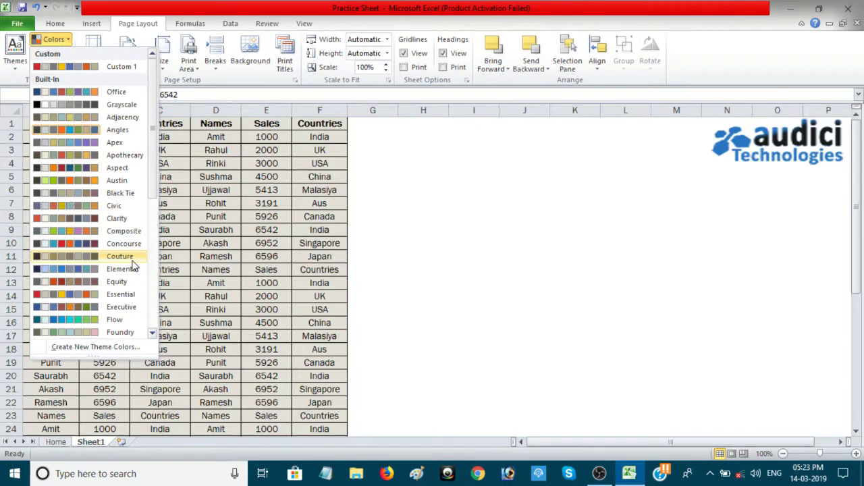
left_click(206, 205)
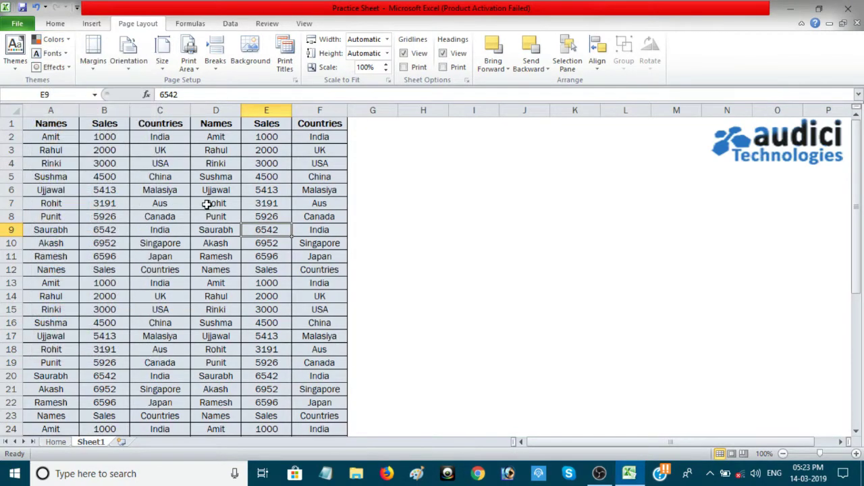
left_click(9, 112)
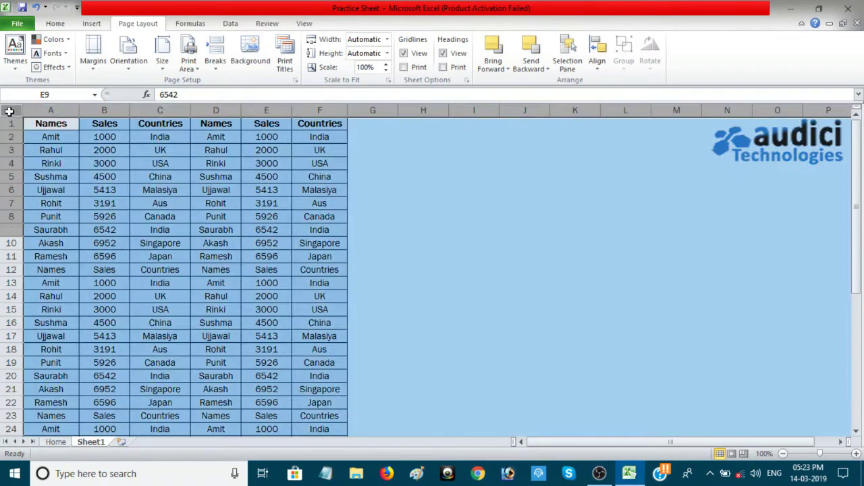
left_click(68, 55)
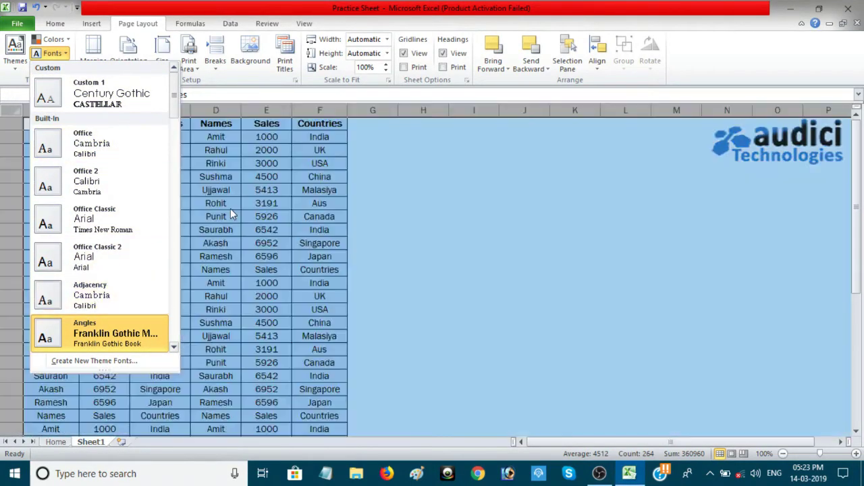
left_click(134, 98)
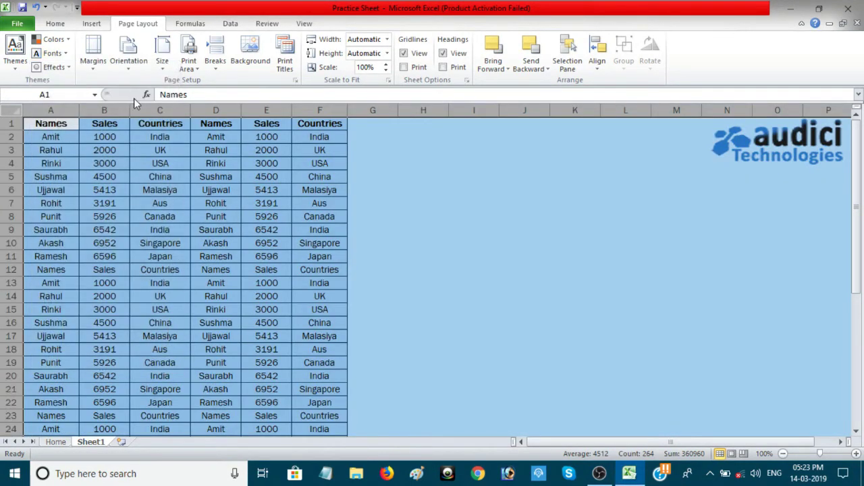
left_click(68, 69)
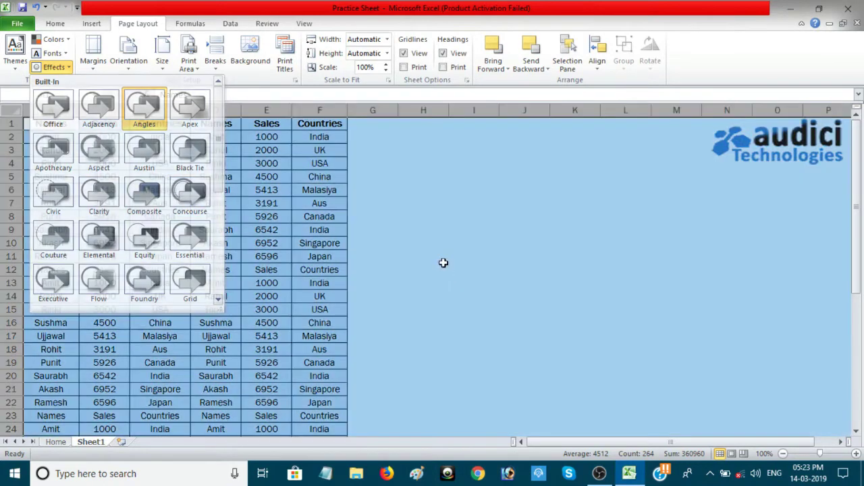
left_click(391, 246)
left_click(159, 203)
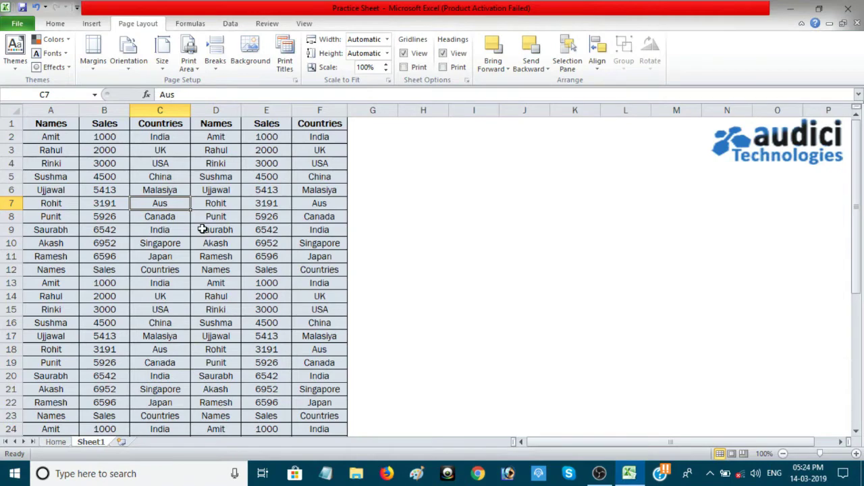
Fill the entire worksheet with White to hide gridlines, then reselect the whole sheet.
left_click(12, 110)
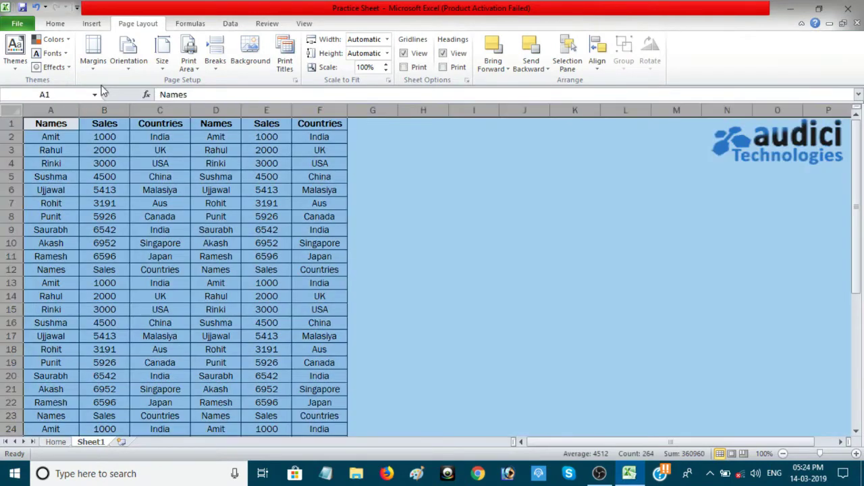
left_click(57, 25)
left_click(200, 65)
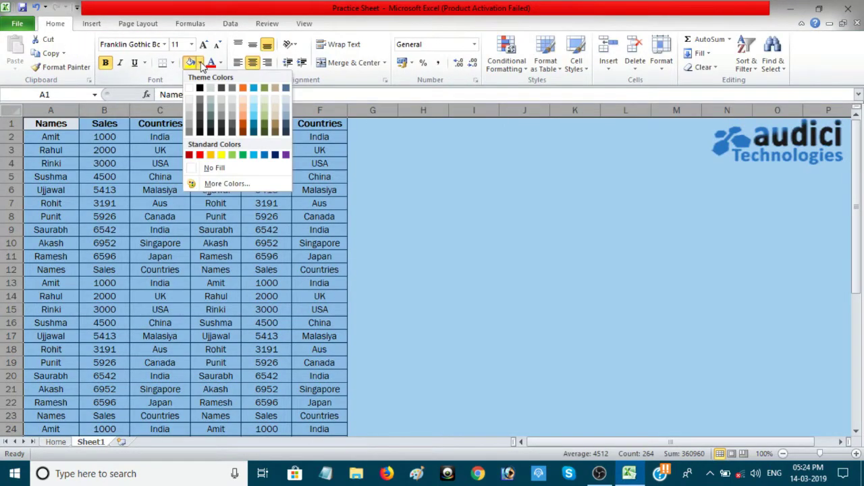
left_click(189, 90)
left_click(477, 298)
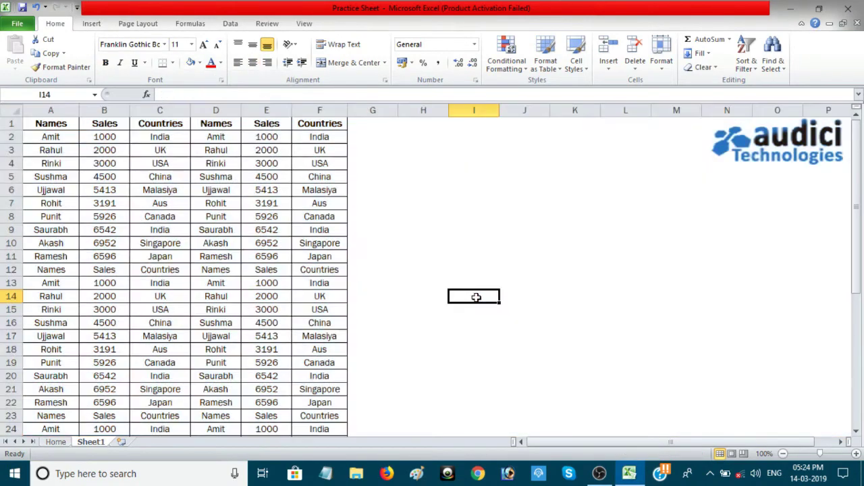
left_click(13, 112)
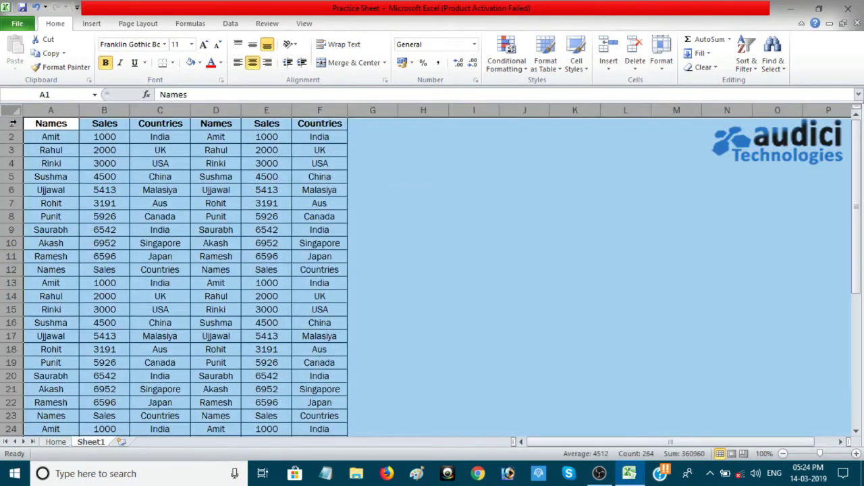
left_click(130, 25)
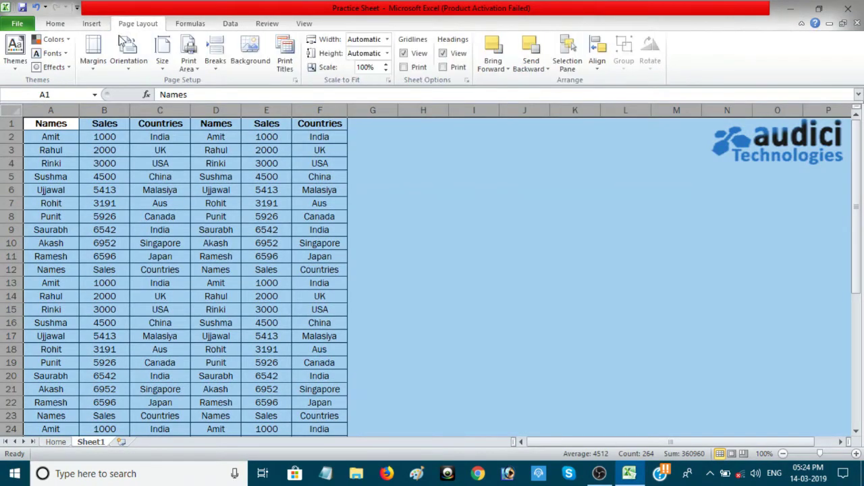
Open the Themes gallery to preview alternatives such as Essential and Flow.
left_click(17, 71)
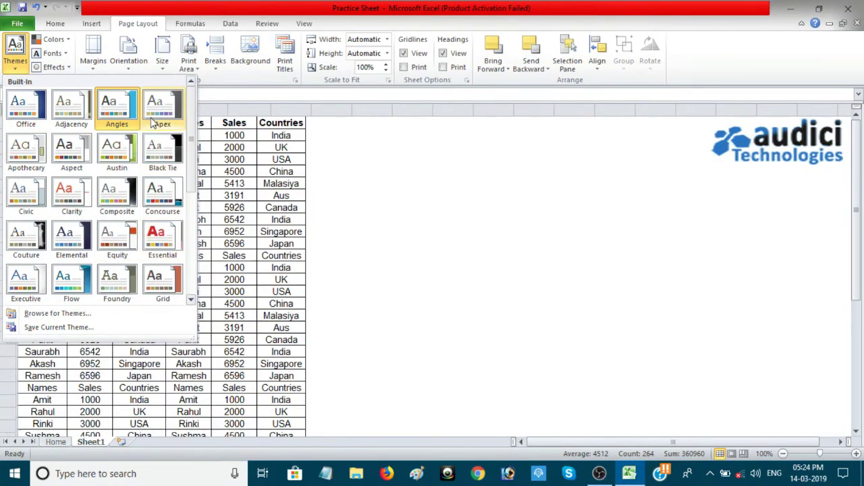